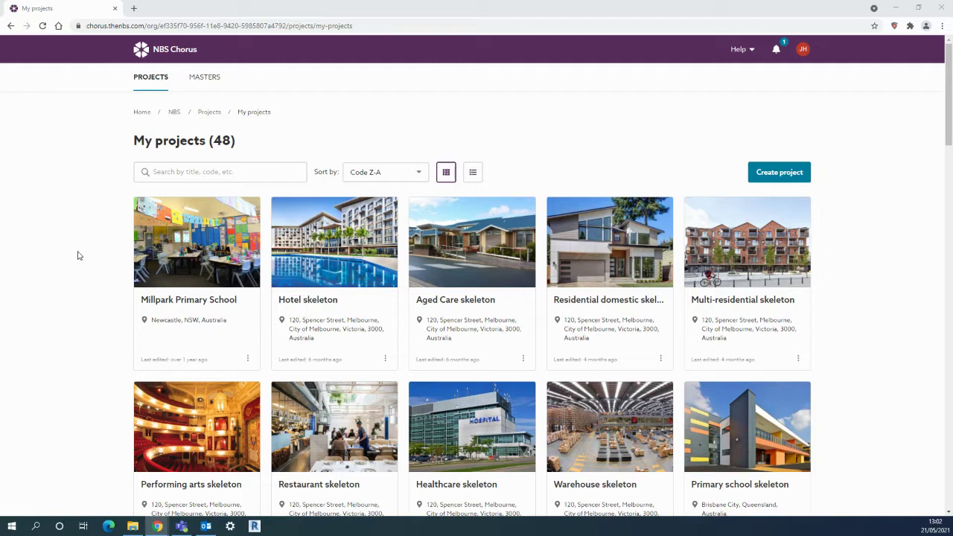
Step: Open the Millpark Primary School project from My projects
click(178, 257)
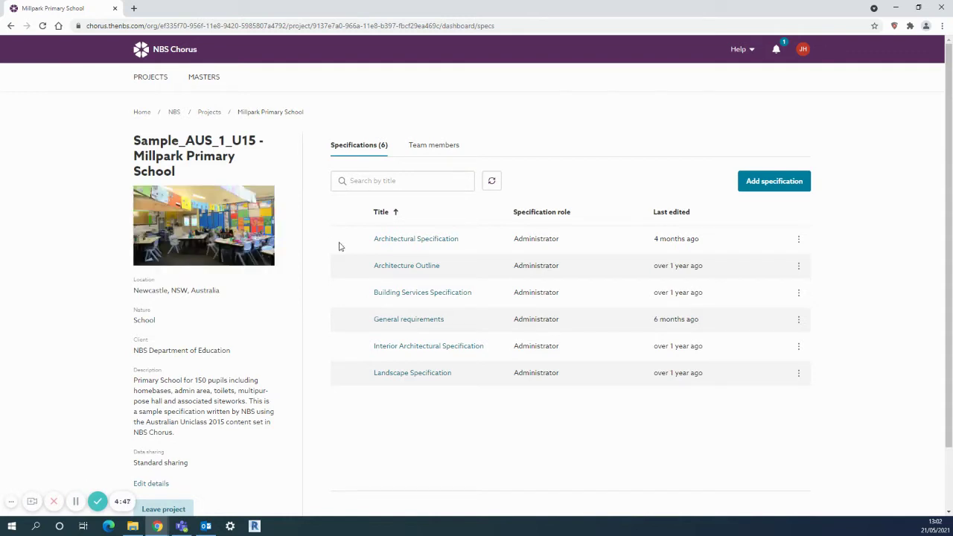
Step: Select all Architectural Specification systems except CL-01, door hardware, extensive green roof and external ceiling
click(398, 239)
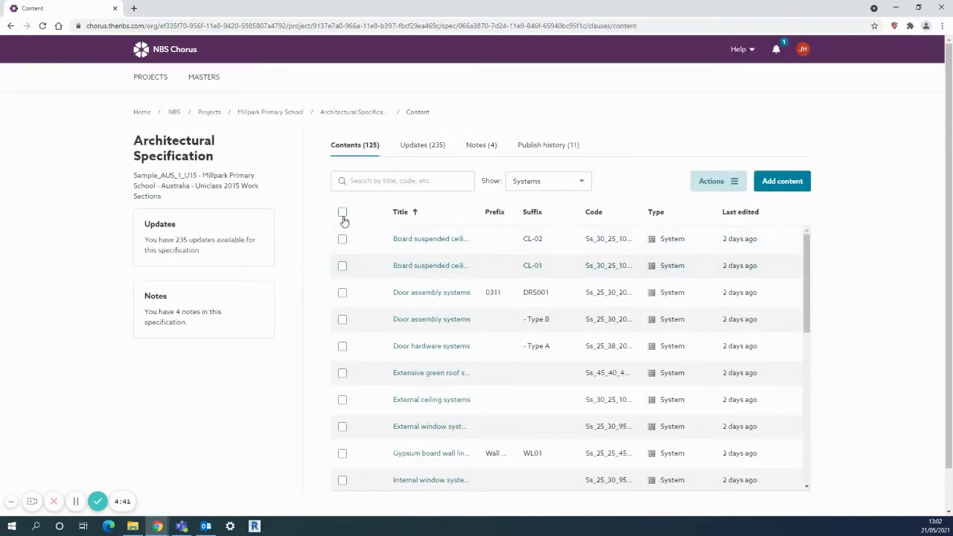
click(342, 213)
click(342, 266)
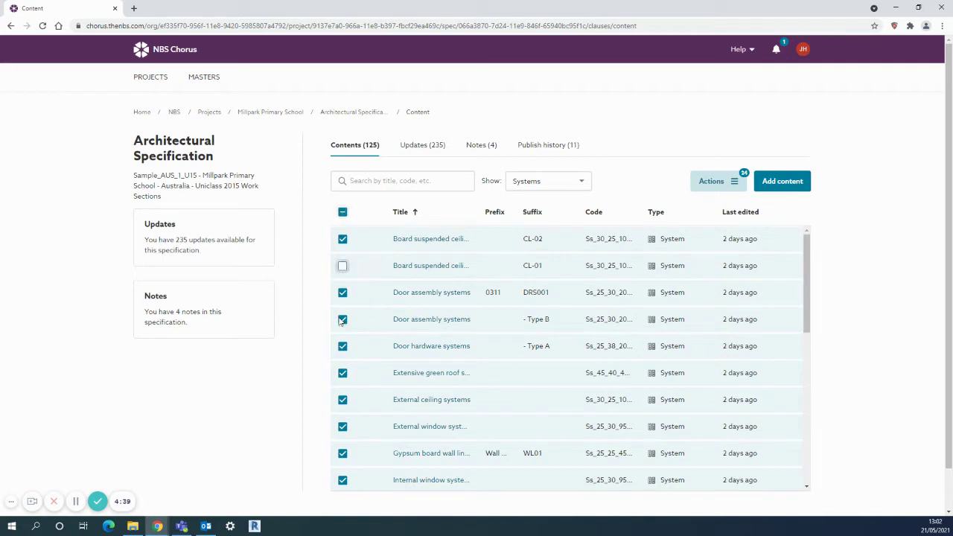
click(342, 347)
click(342, 373)
click(342, 400)
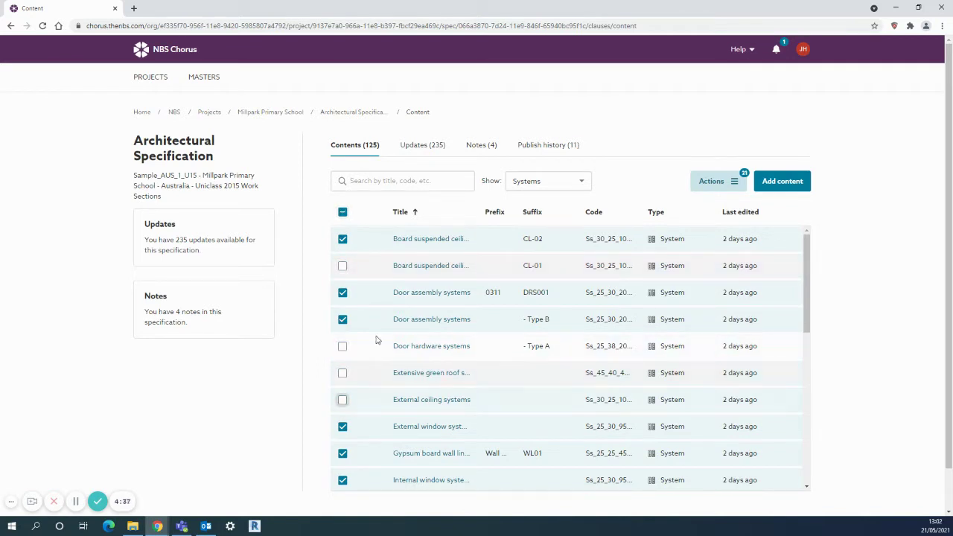
click(712, 183)
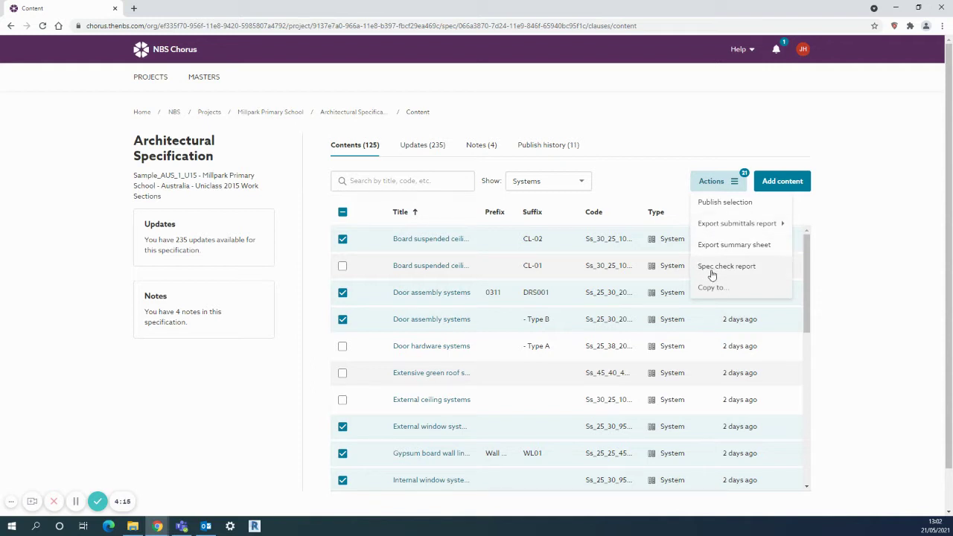
Step: Export the submittals report in NBS format and open the downloaded xlsx workbook
click(733, 223)
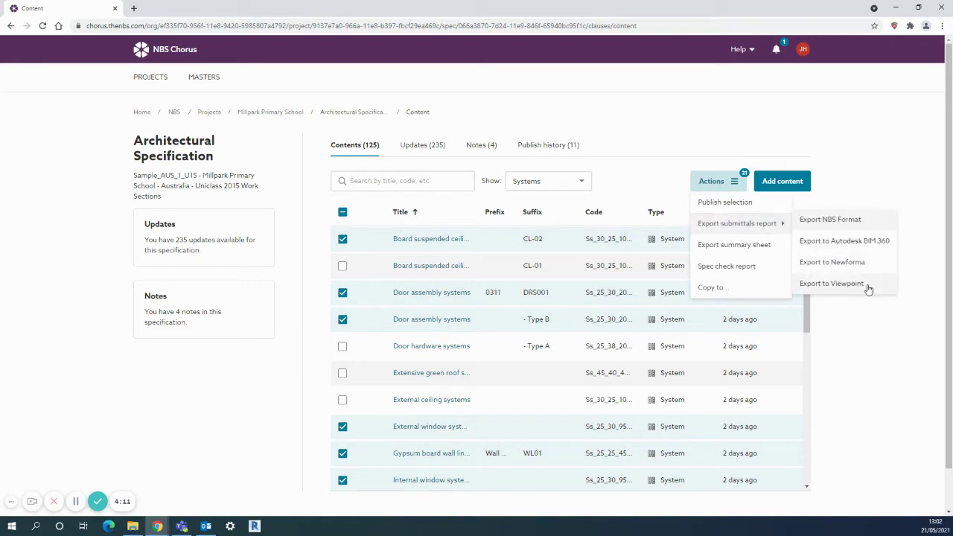
click(865, 220)
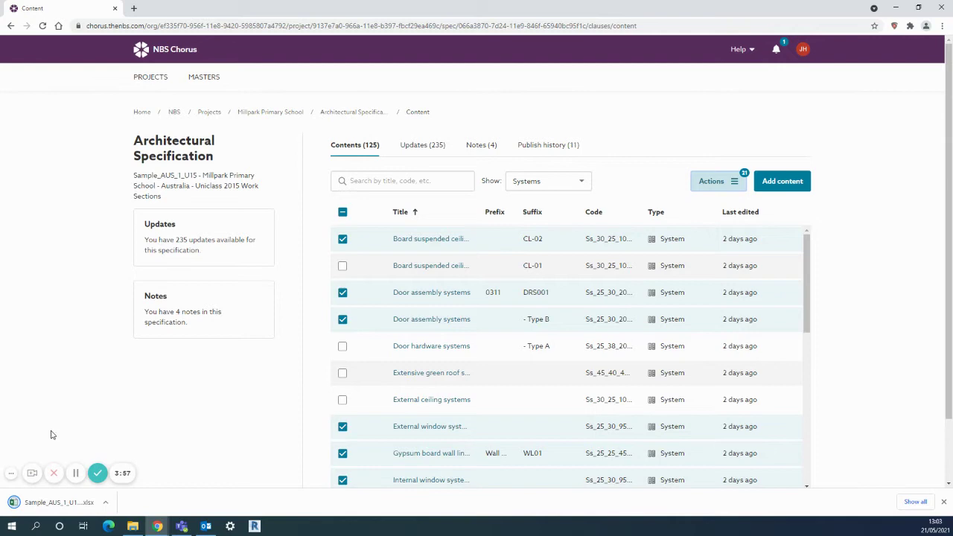
click(48, 504)
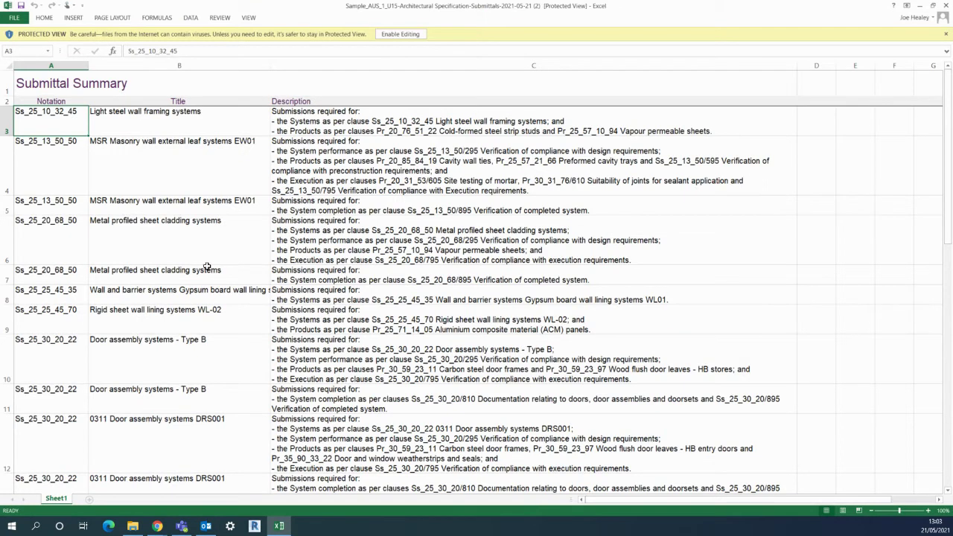
Step: Review the Submittal Summary descriptions from light steel framing down to the termite protection entries
click(318, 124)
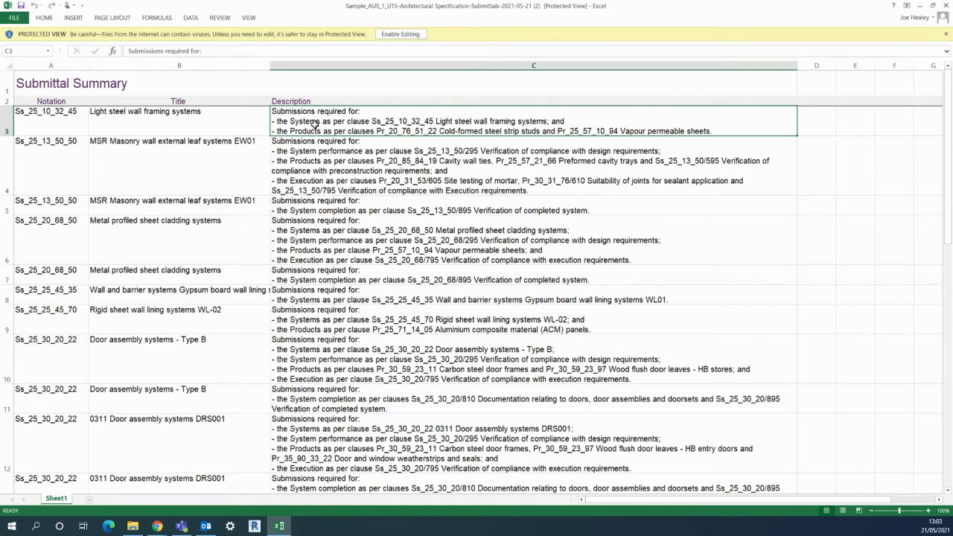
click(307, 160)
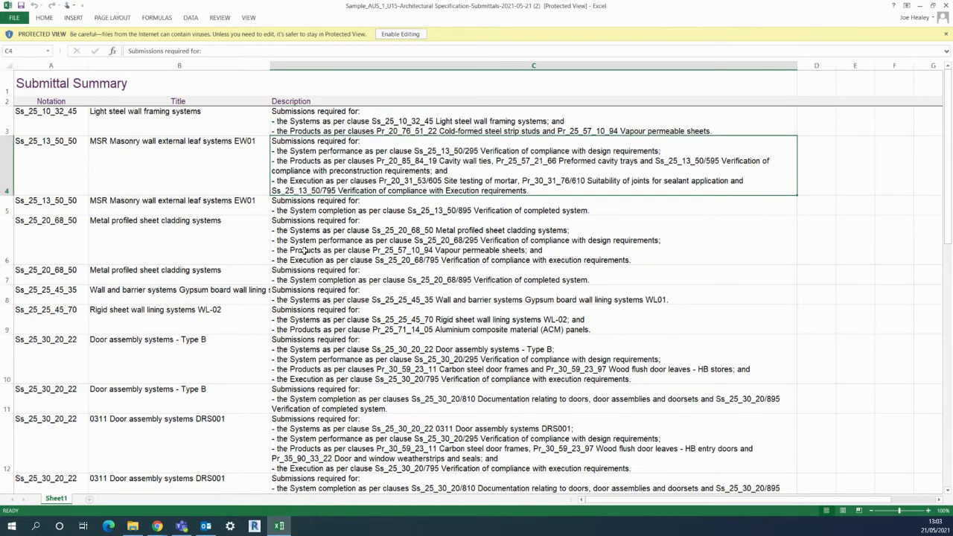
scroll(304, 252, down, 3)
scroll(304, 252, down, 3)
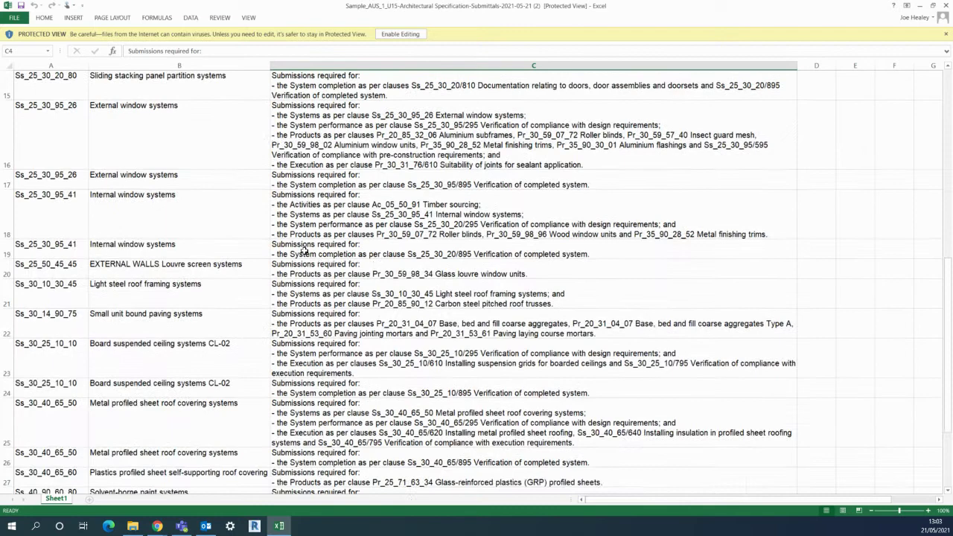
scroll(304, 251, down, 3)
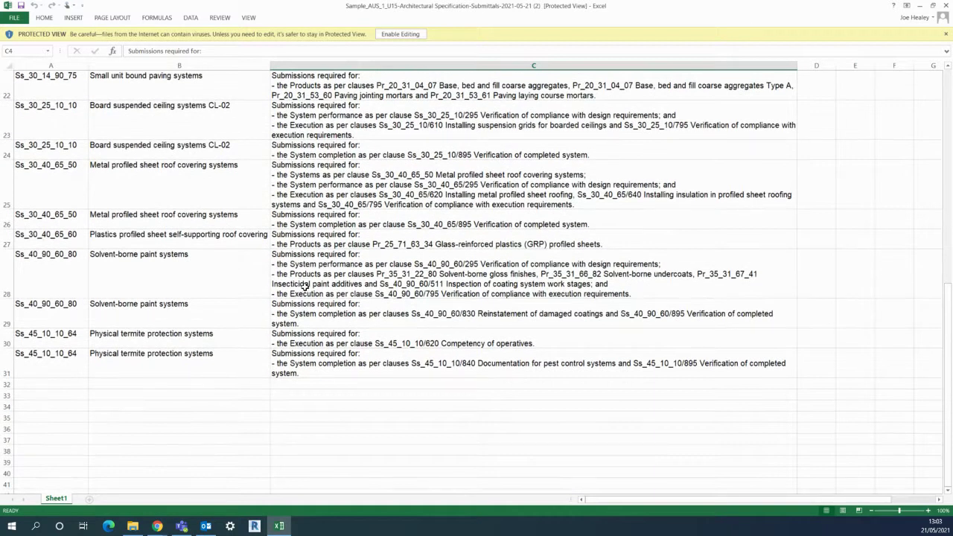
click(311, 271)
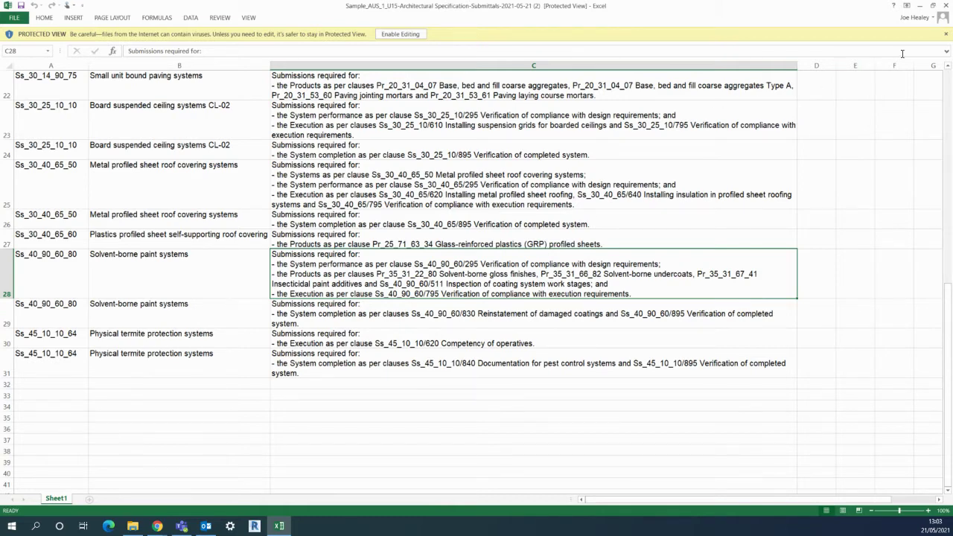
Step: Close the submittals workbook, export a spec check report, and open the downloaded xlsx
click(946, 6)
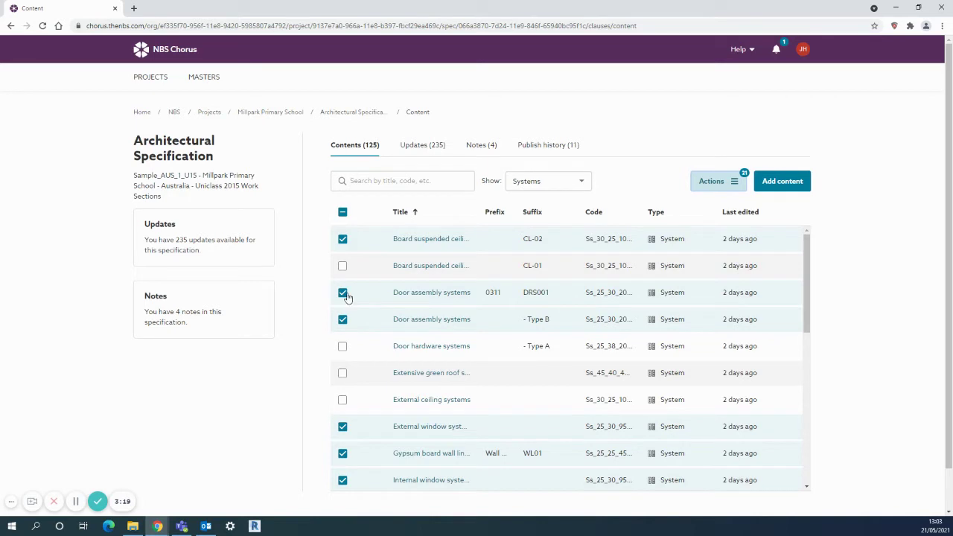
click(713, 182)
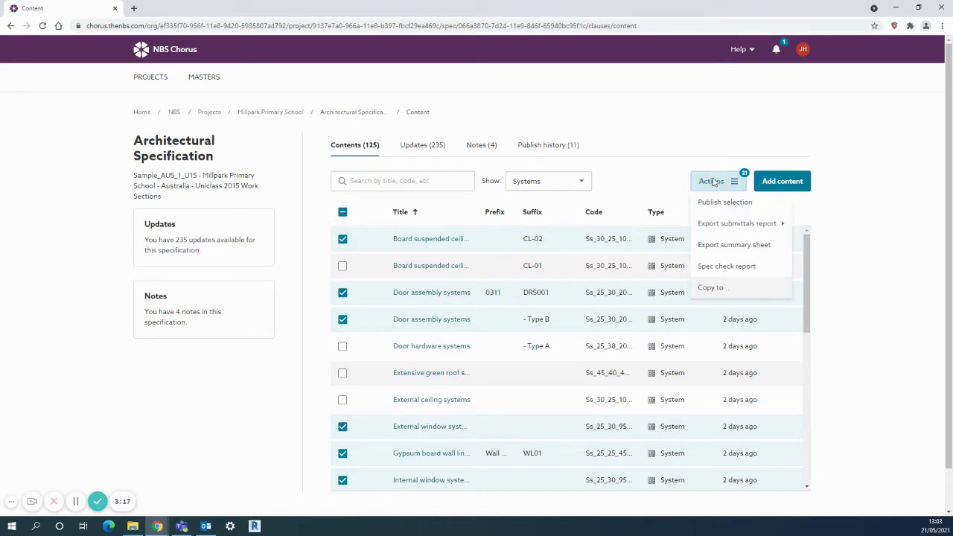
click(726, 268)
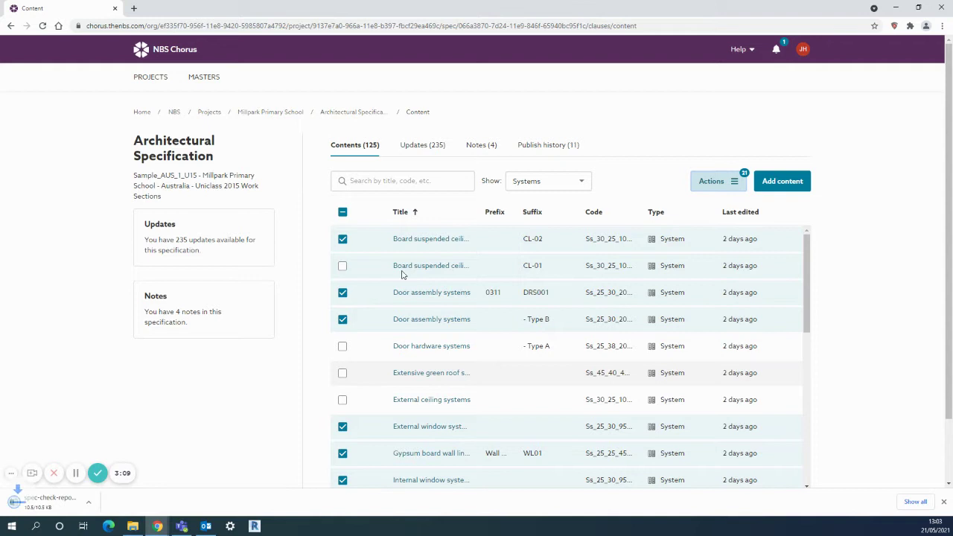
click(49, 506)
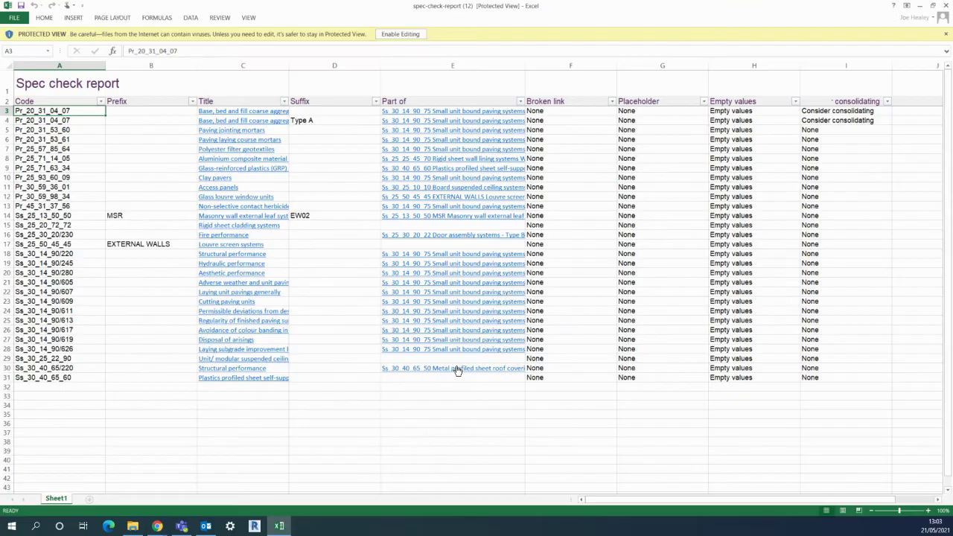
Step: Enable editing and follow the E4 link to the Ss_30_14_90_75 small unit bound paving clause
click(400, 34)
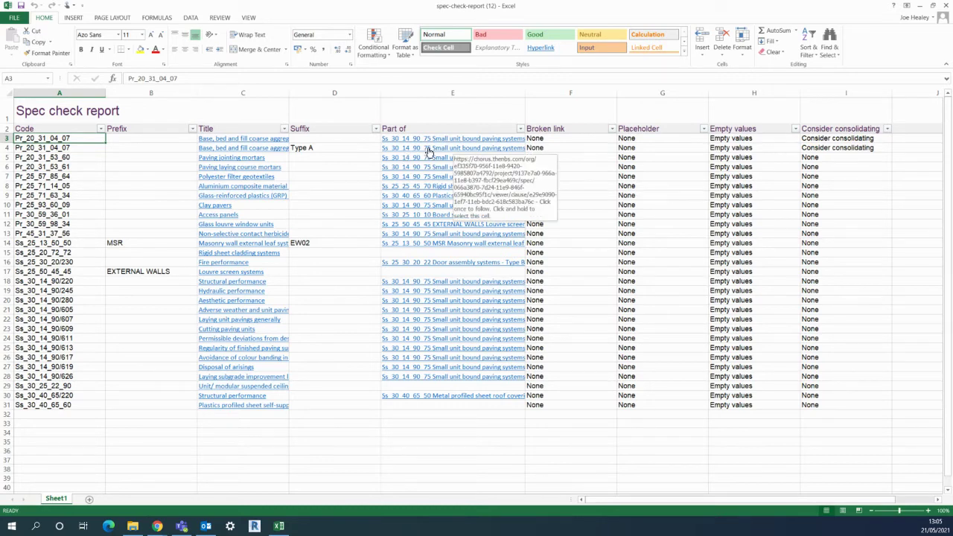
click(428, 151)
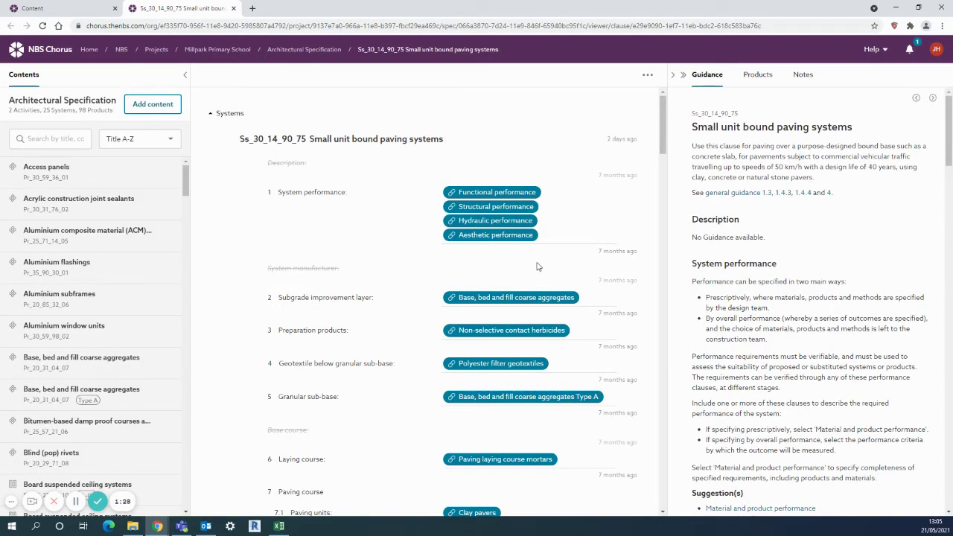
Step: Edit the paving systems clause and scroll down to its Products section
click(594, 298)
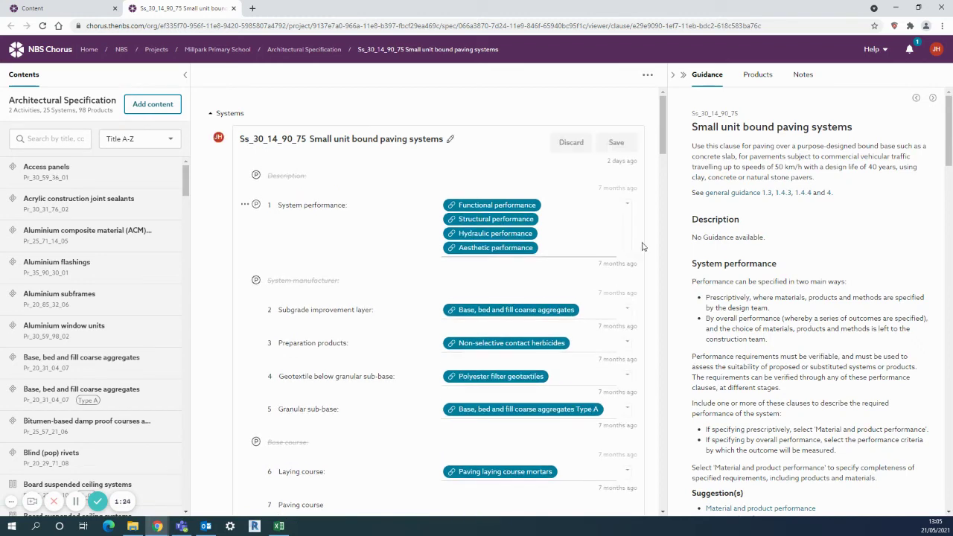
scroll(633, 247, down, 1)
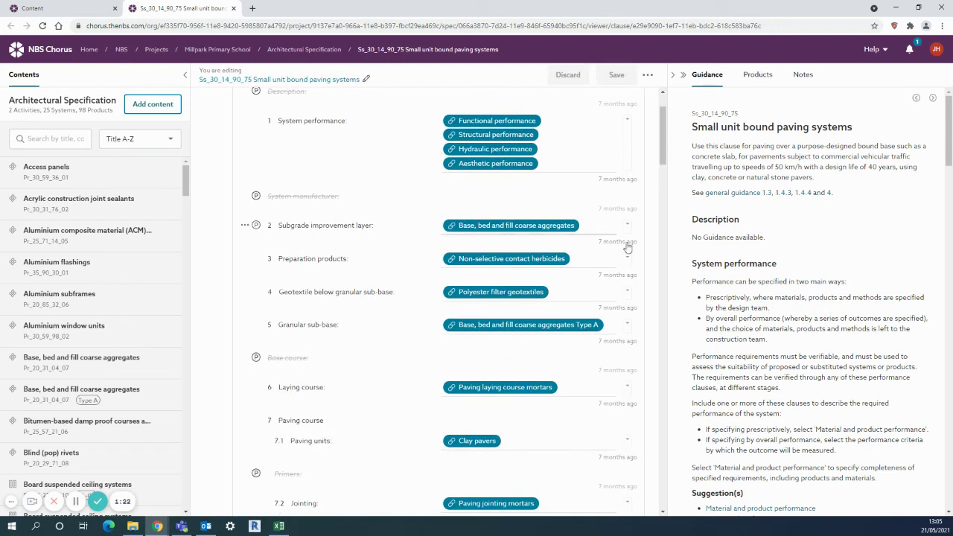
click(564, 233)
scroll(564, 233, down, 15)
scroll(565, 242, down, 1)
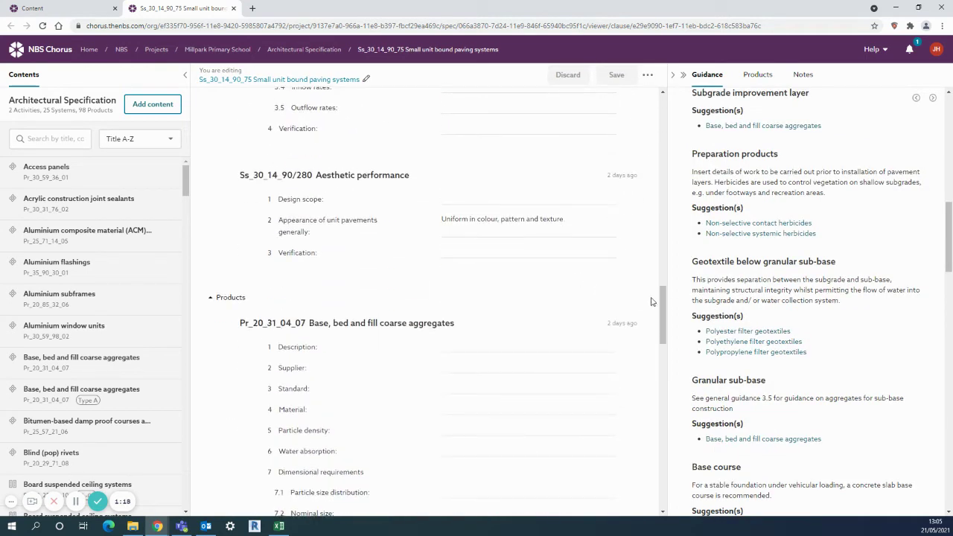
drag(666, 309, 664, 313)
scroll(665, 313, down, 2)
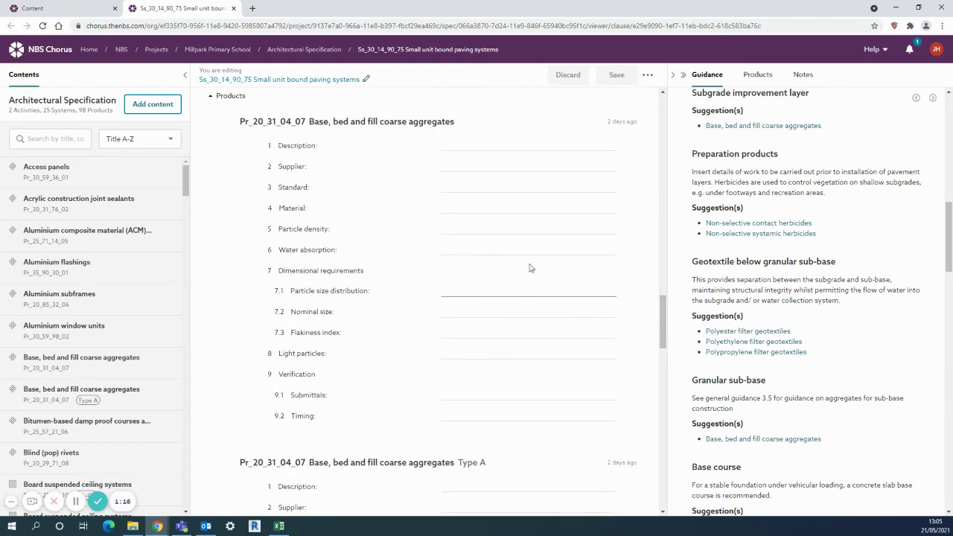
Step: Open the Pr_20_31_04_07 base, bed and fill aggregates product and scroll to Type A
click(466, 179)
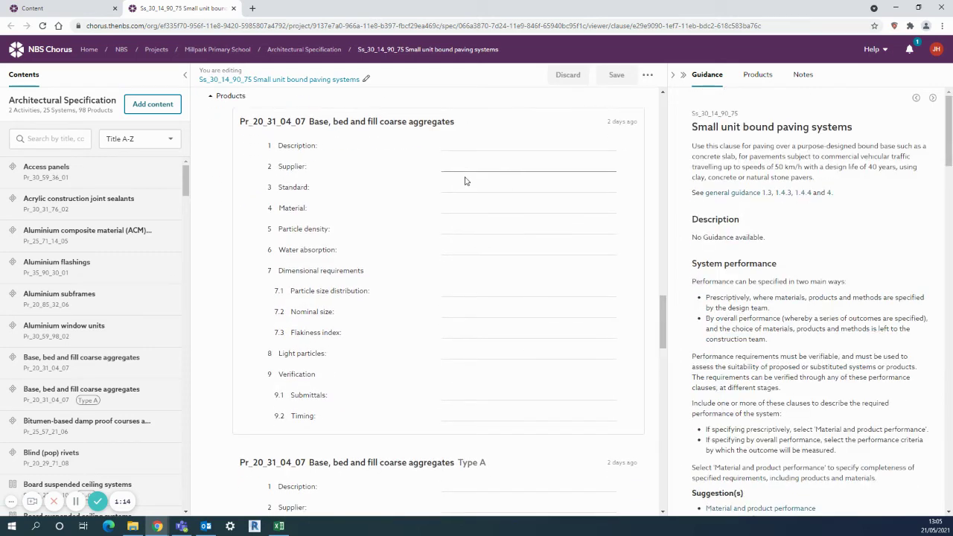
scroll(665, 313, down, 5)
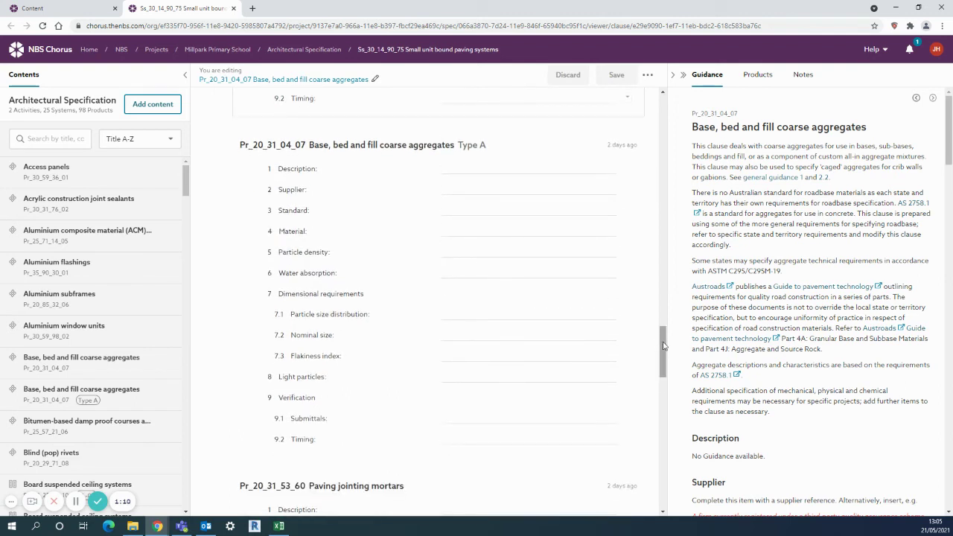
drag(662, 344, 664, 305)
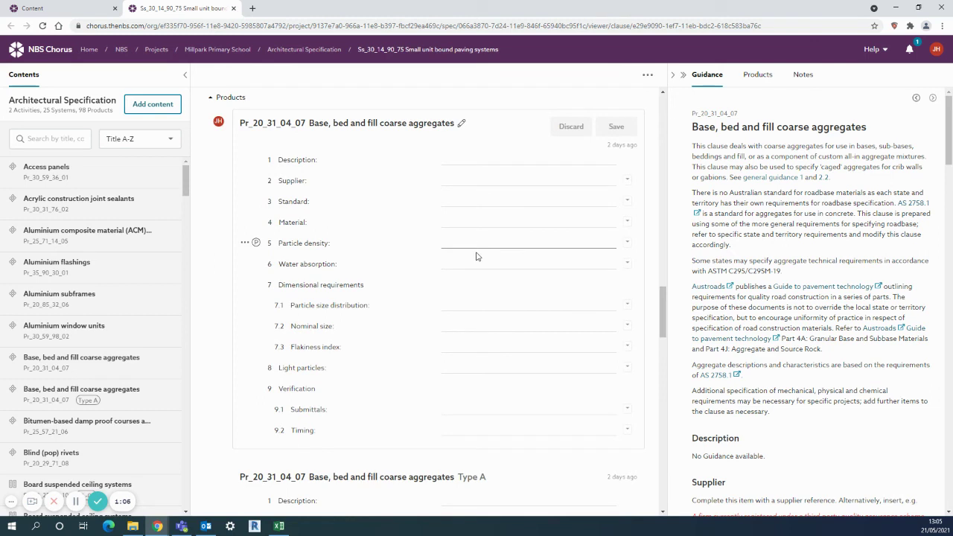
scroll(466, 323, down, 2)
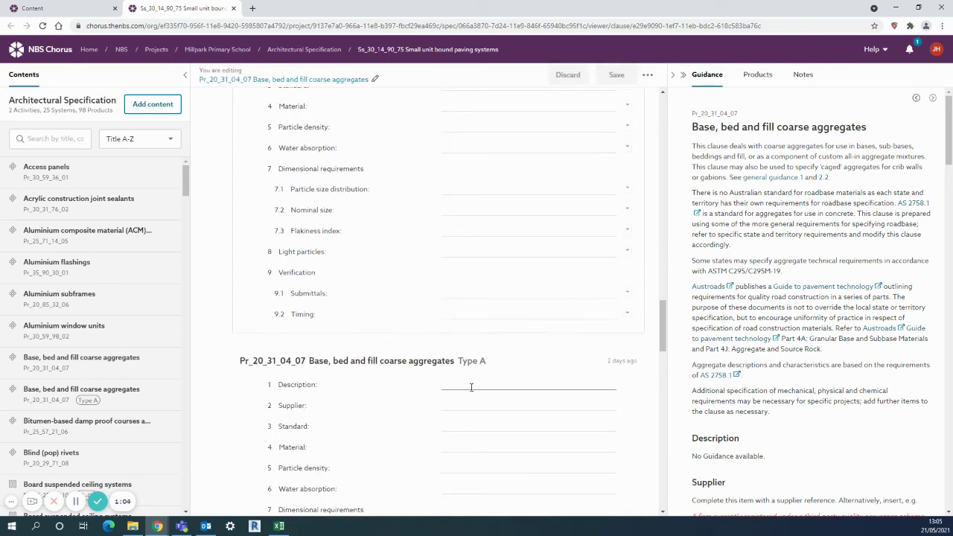
Step: Enter 'abc' as the Type A aggregates Description and save the clause
click(472, 385)
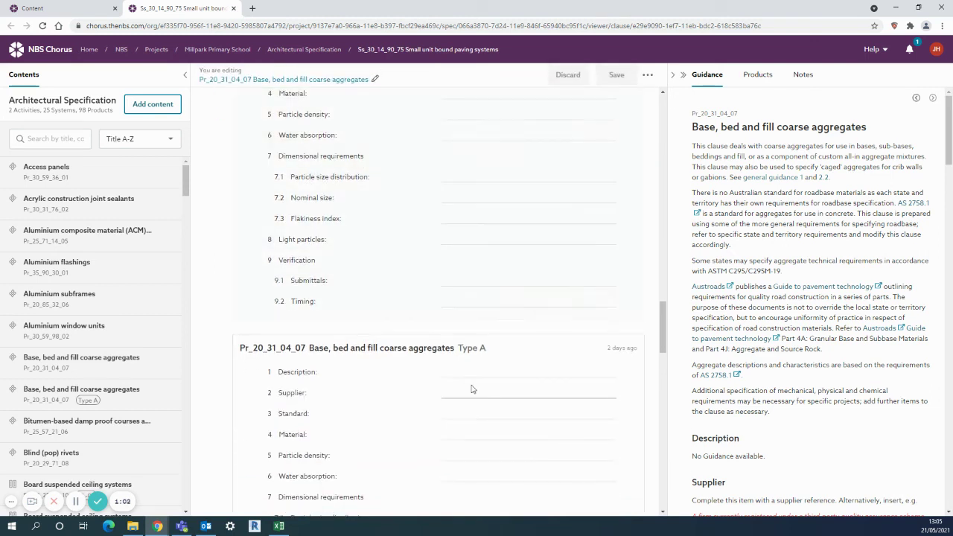
text(abc)
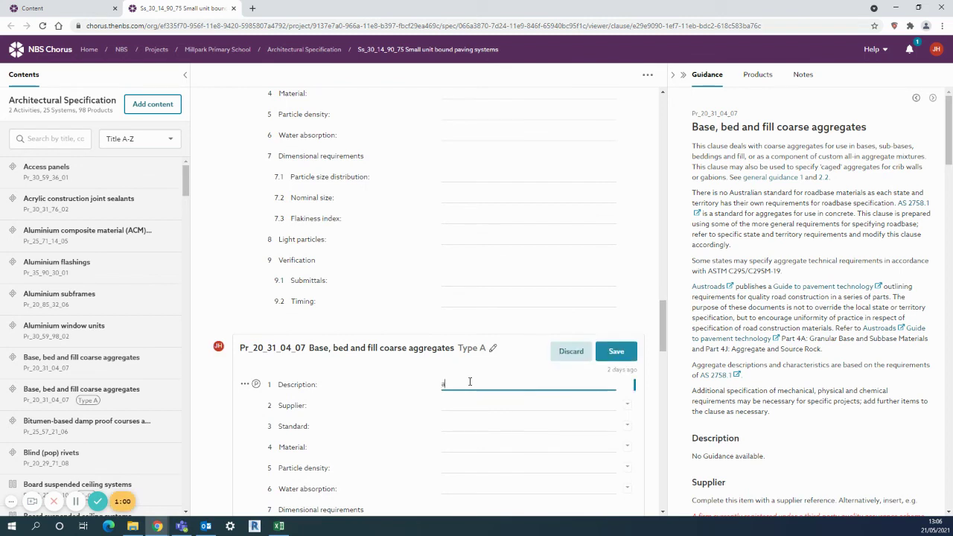
key(Tab)
click(618, 356)
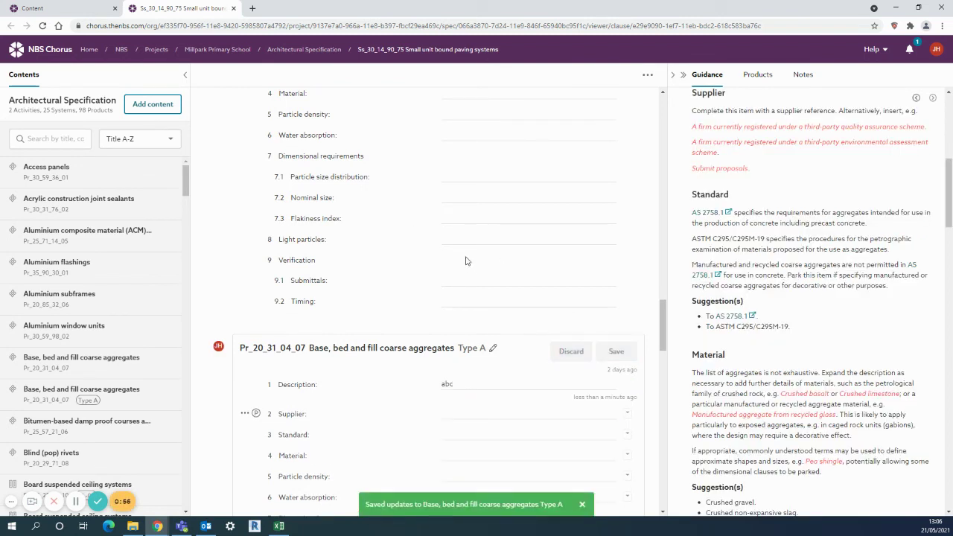
scroll(466, 260, up, 5)
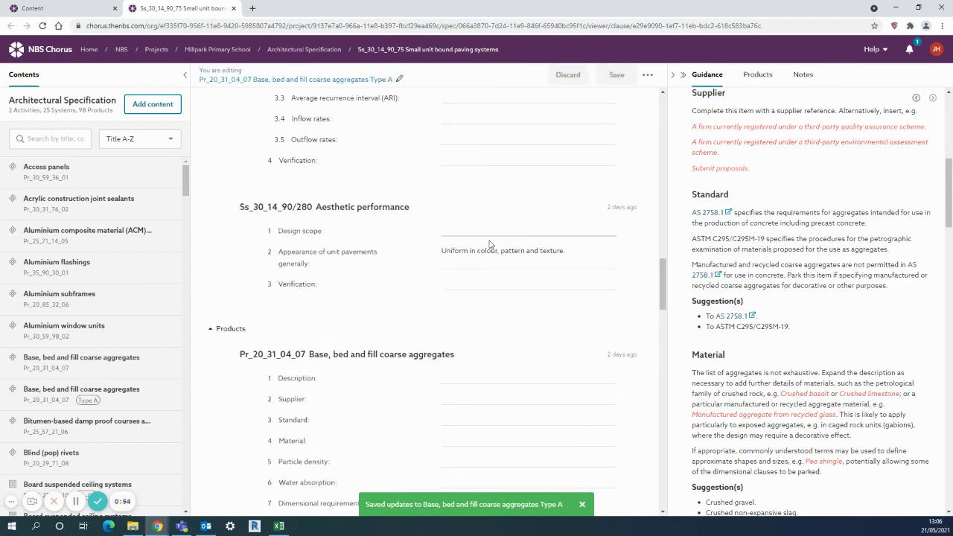